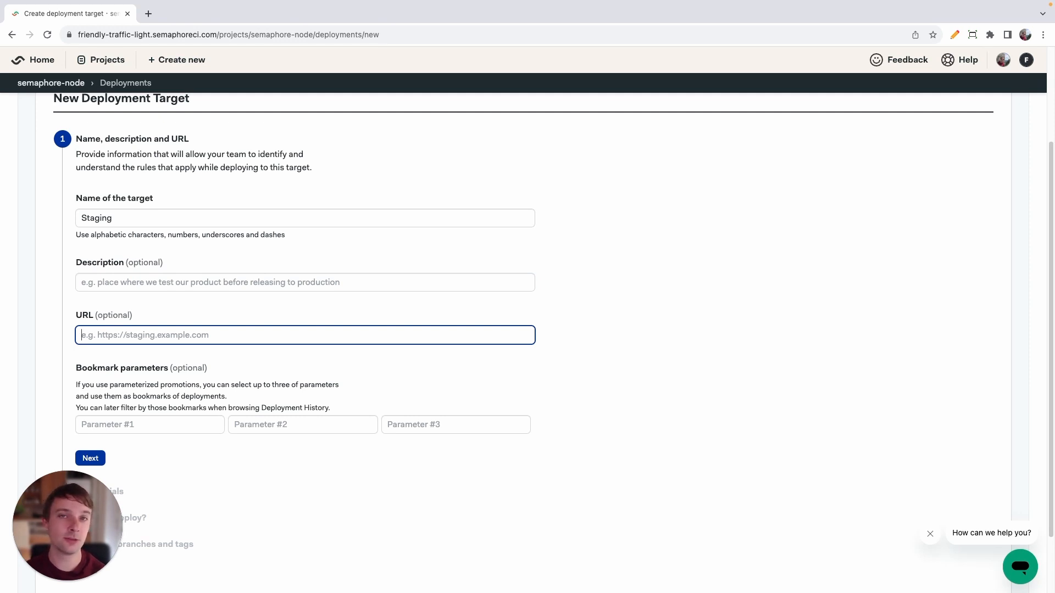
# Skip the optional target details and add an environment variable named AWS_S3_KEY with the secret key as its value, completing the credentials section.
pyautogui.scroll(-2, 225, 225)
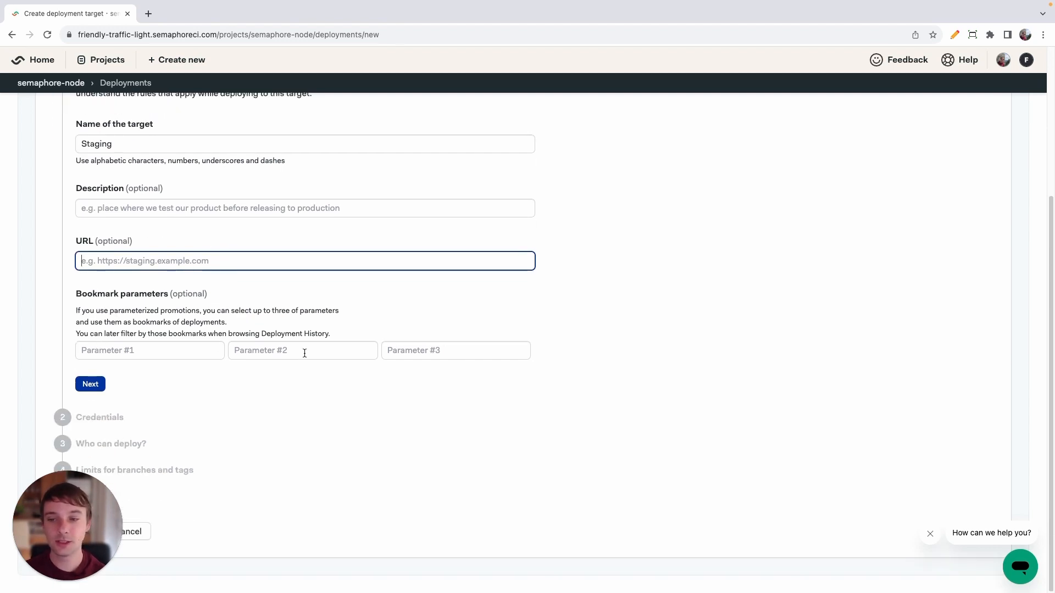
pyautogui.click(91, 384)
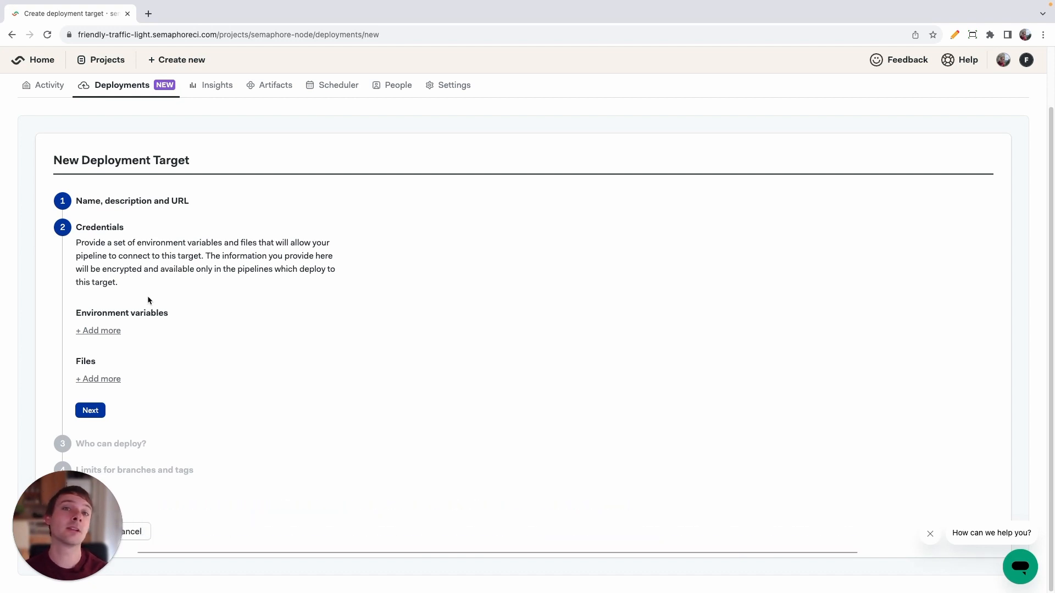
pyautogui.click(114, 330)
pyautogui.click(110, 332)
pyautogui.write('AWS')
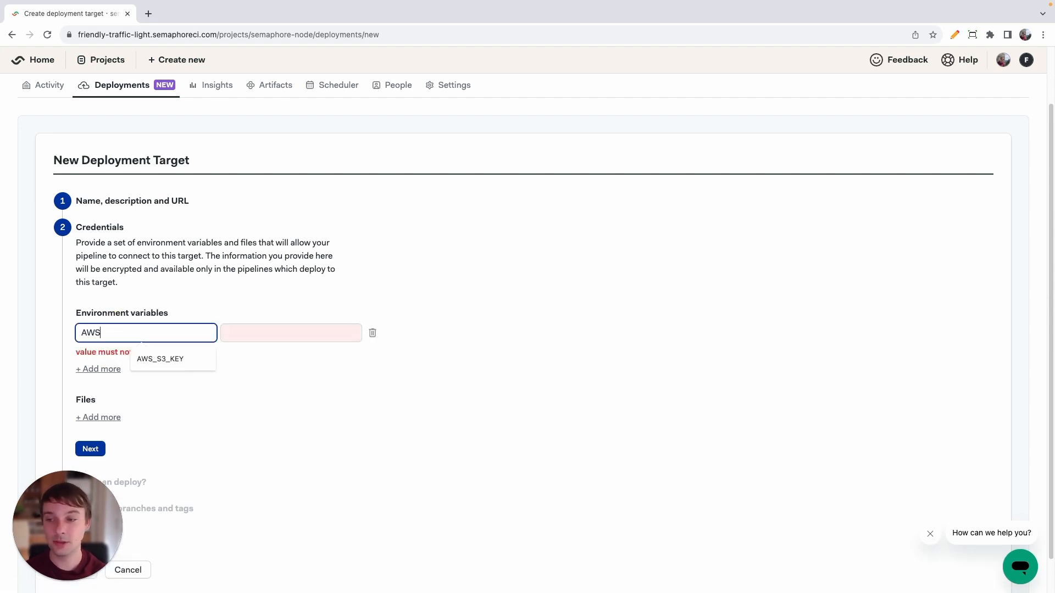
pyautogui.write('_S3_KEY')
pyautogui.press('Tab')
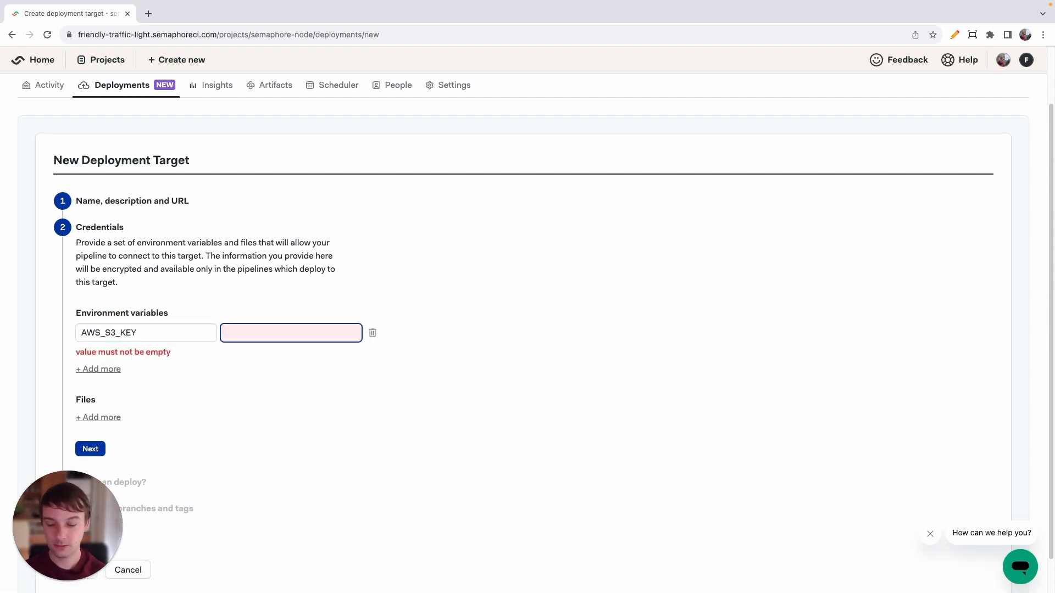
pyautogui.write('credentia')
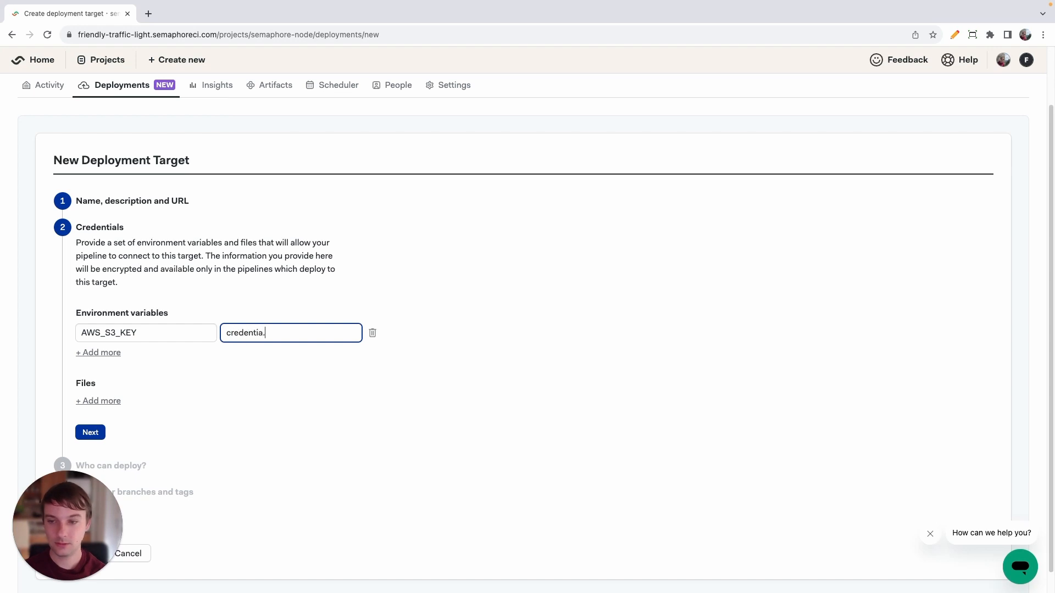
pyautogui.write('l')
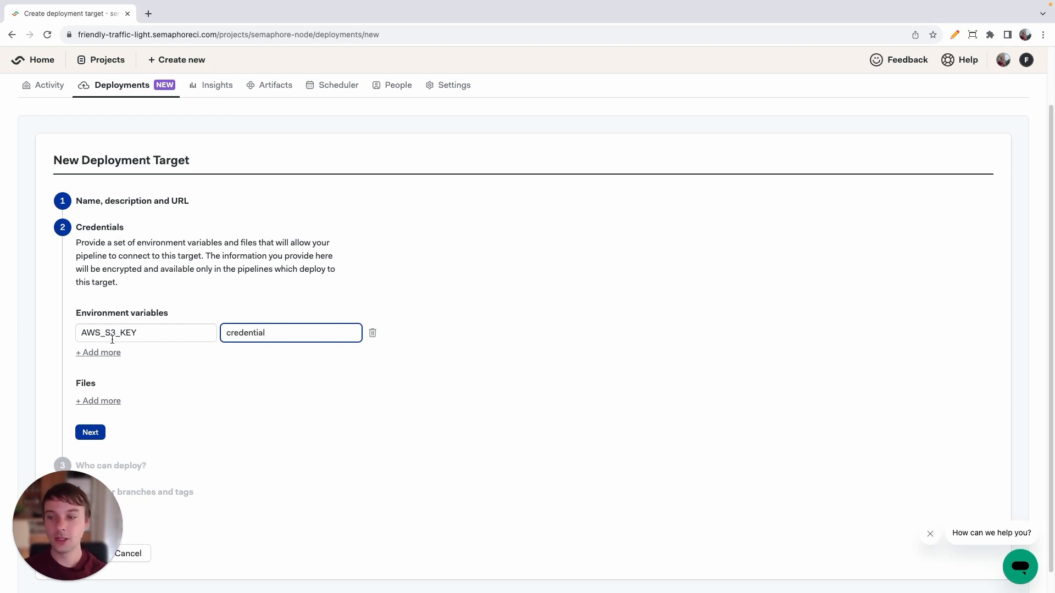
pyautogui.click(100, 436)
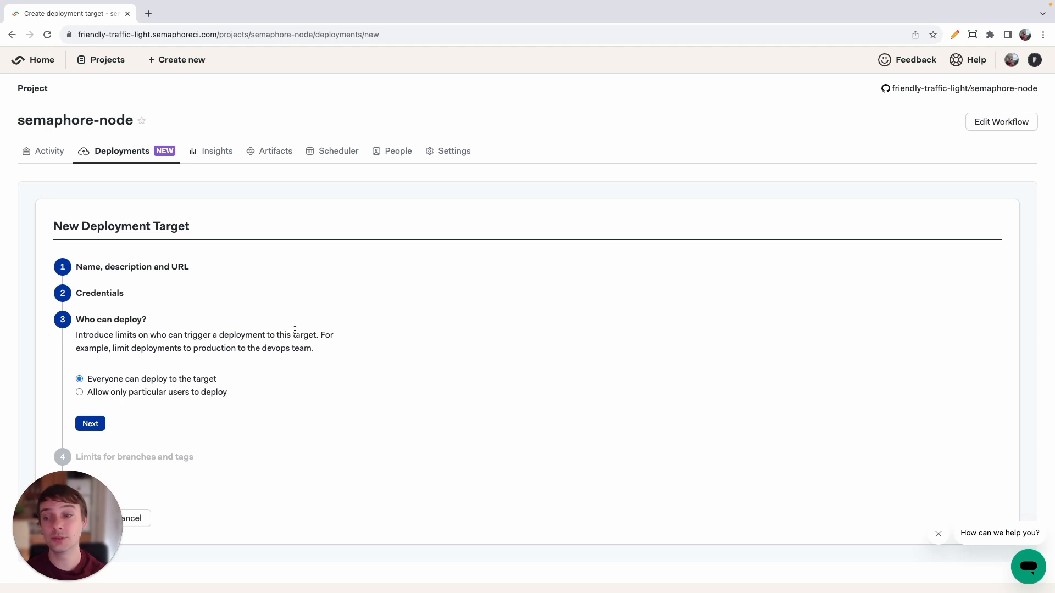
# Allow only particular users to deploy, adding the first suggested person, and disallow automatic promotions from the target.
pyautogui.click(144, 393)
pyautogui.scroll(-1, 518, 409)
pyautogui.scroll(-4, 518, 409)
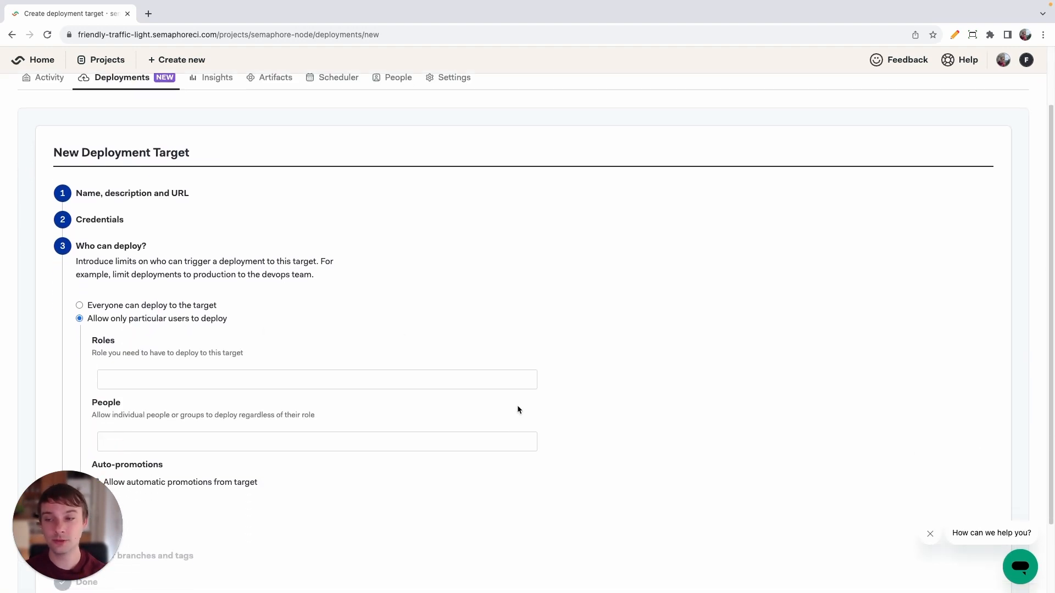
pyautogui.scroll(-1, 516, 404)
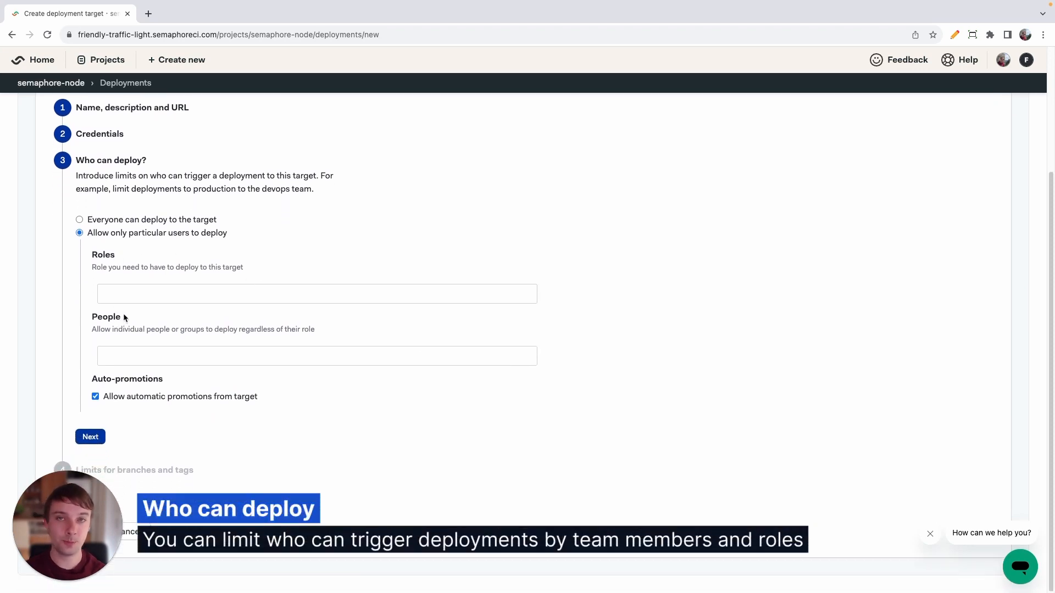
pyautogui.click(127, 358)
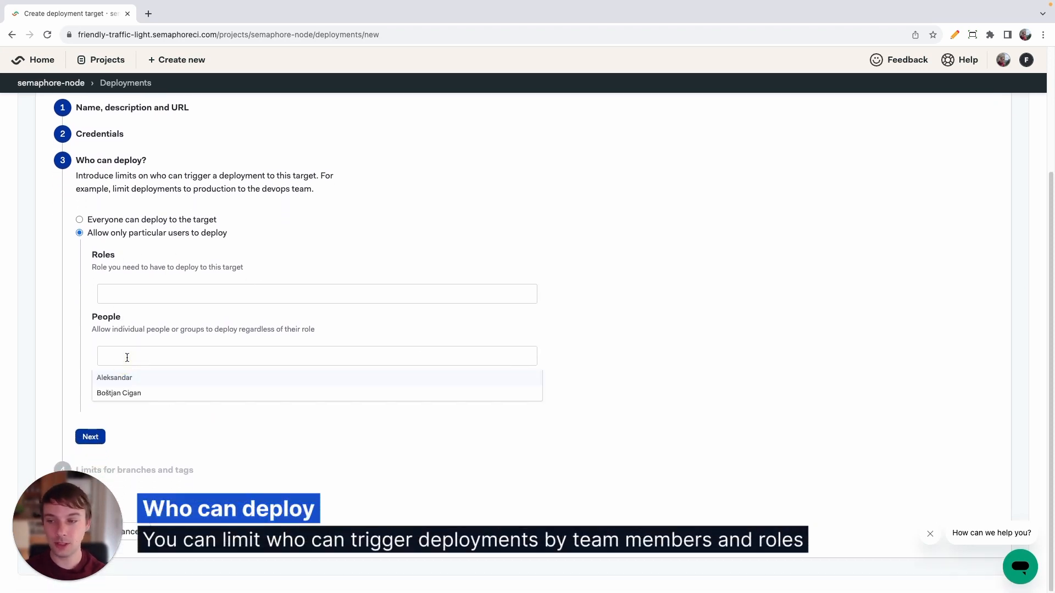
pyautogui.click(108, 379)
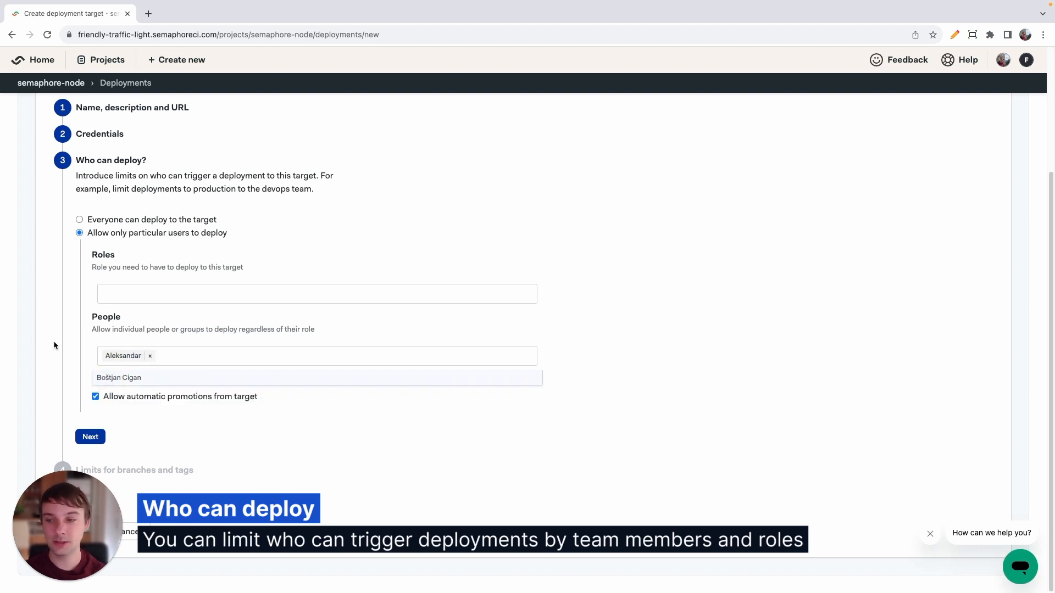
pyautogui.click(118, 398)
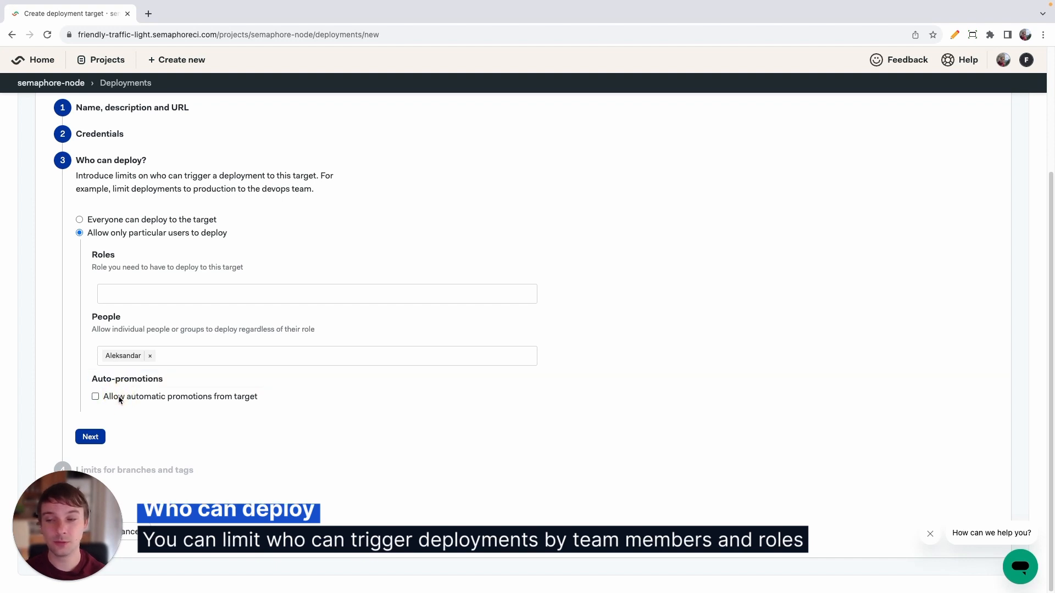
pyautogui.click(93, 437)
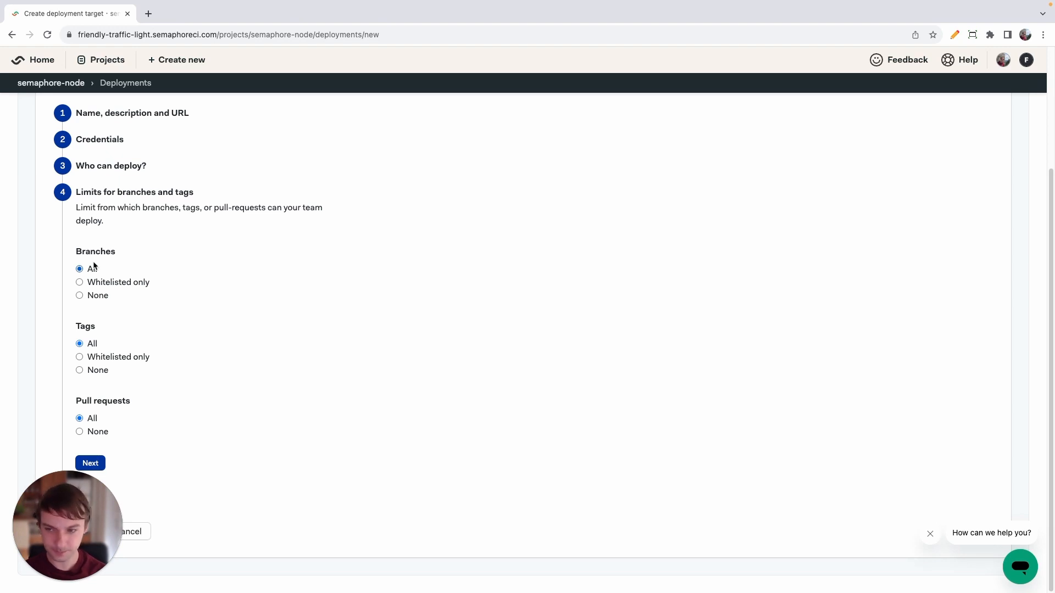
# Limit deployable branches to whitelisted only, with an exact match on setup-semaphore.
pyautogui.click(107, 283)
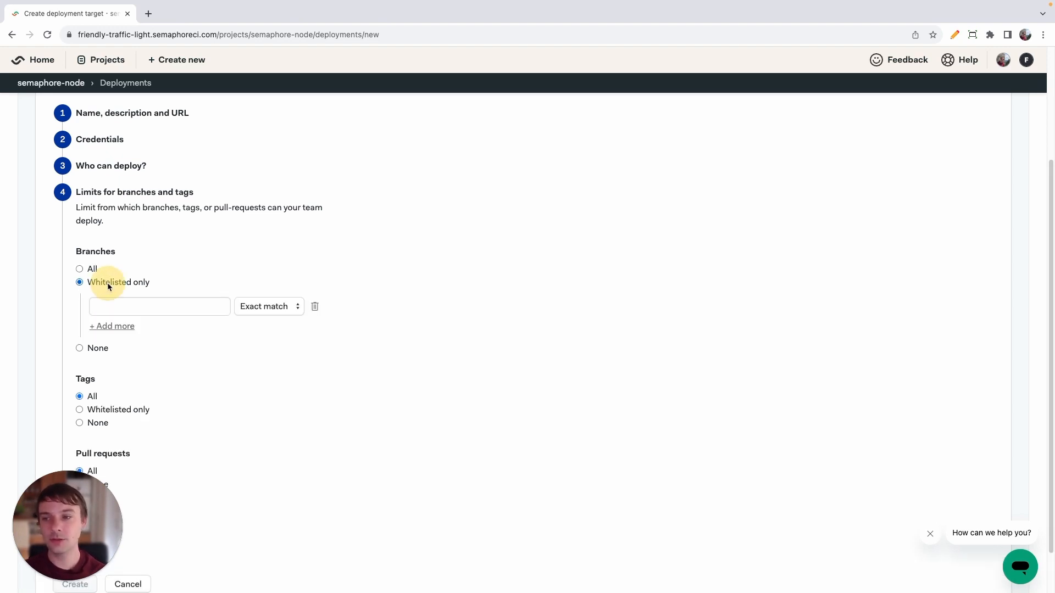
pyautogui.click(129, 310)
pyautogui.write('setup')
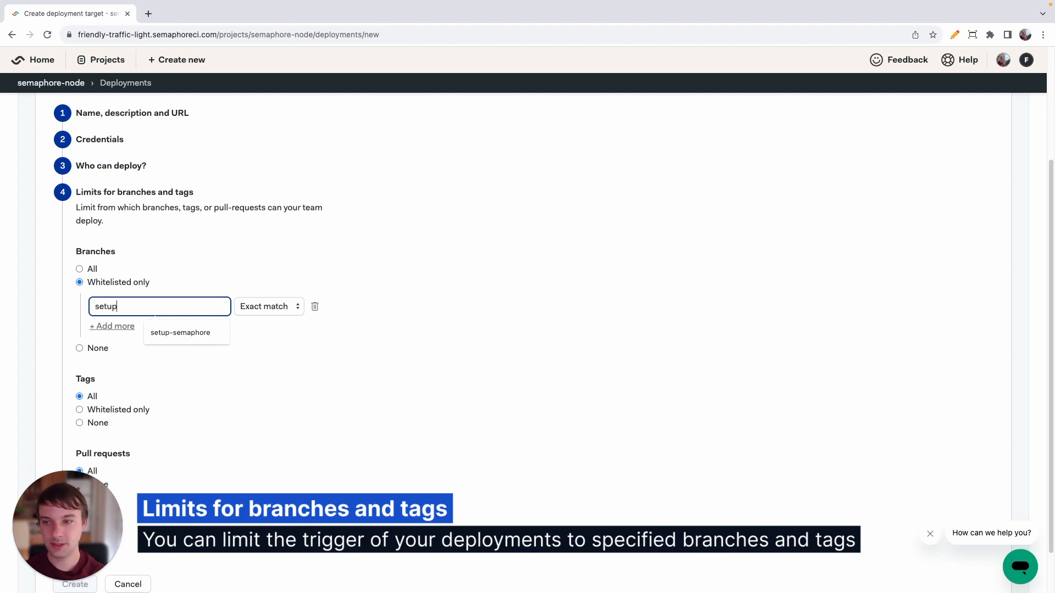
pyautogui.write('-semaphore')
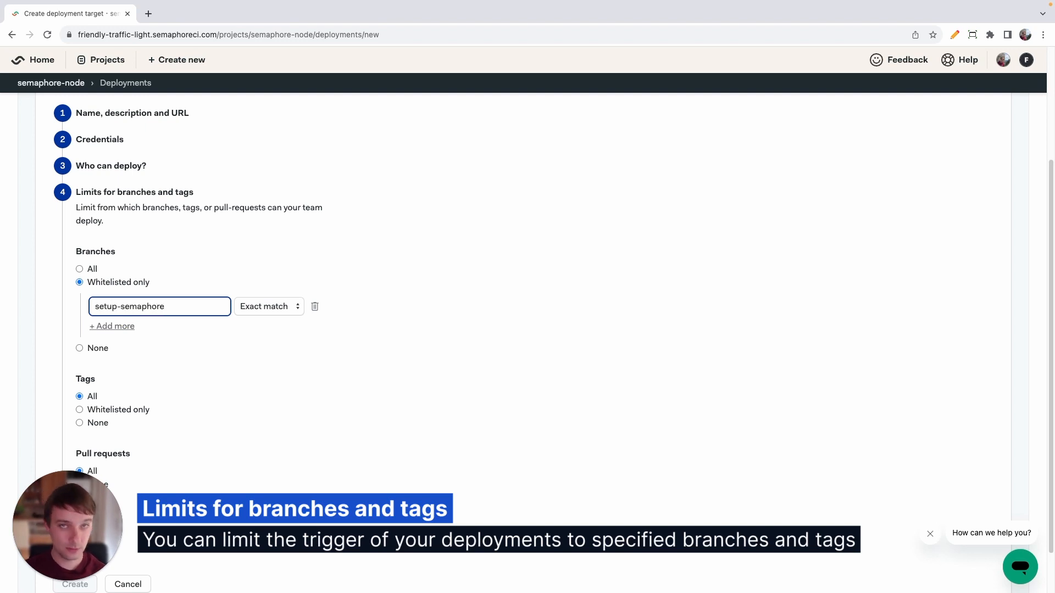
pyautogui.click(424, 305)
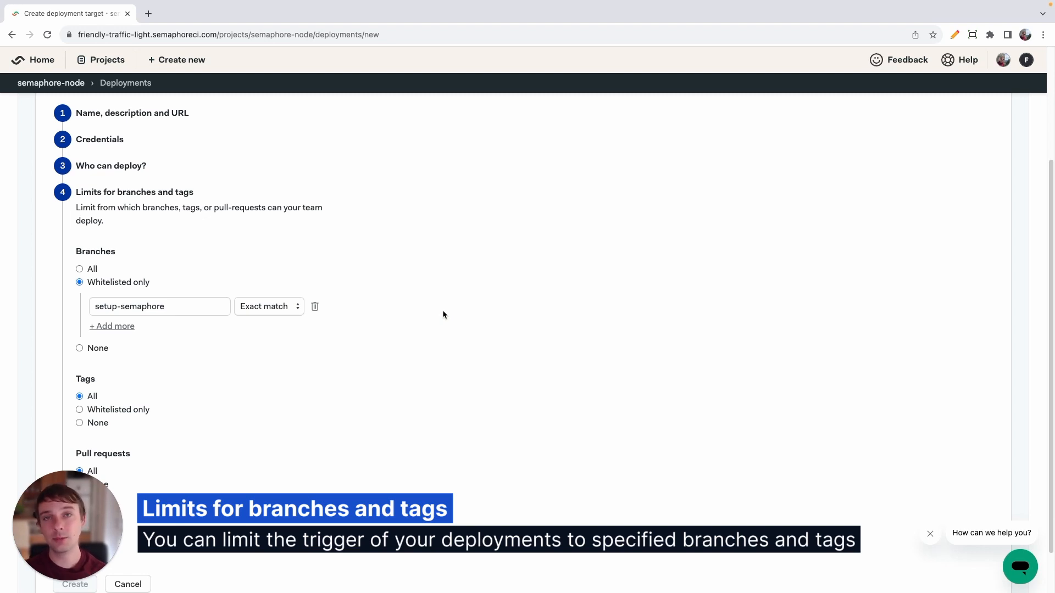
# Set both the tags and pull requests limits to None and create the Staging deployment target.
pyautogui.click(99, 423)
pyautogui.scroll(-2, 253, 424)
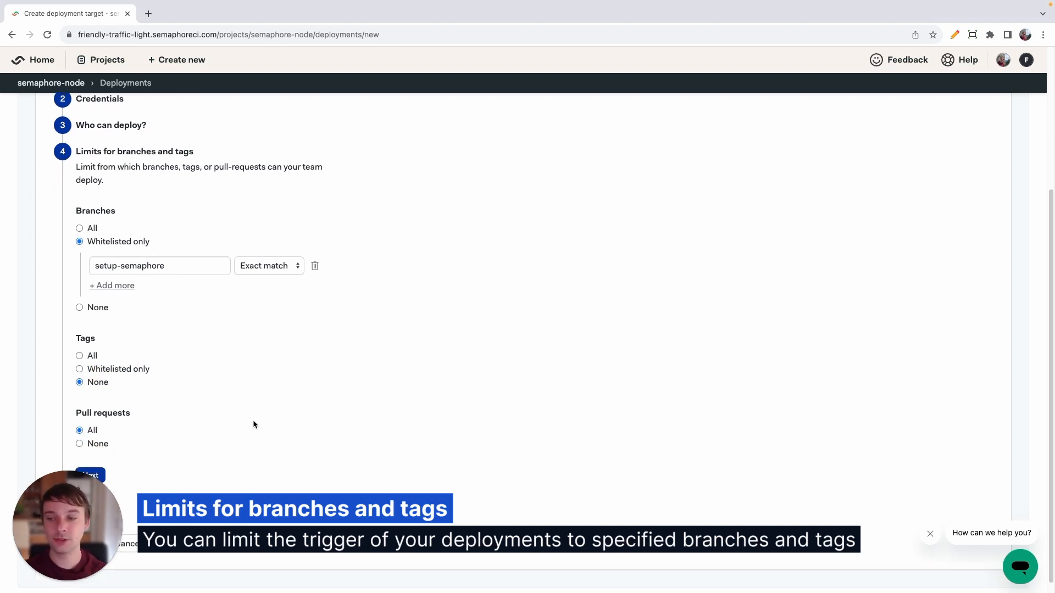
pyautogui.click(97, 438)
pyautogui.scroll(-1, 146, 427)
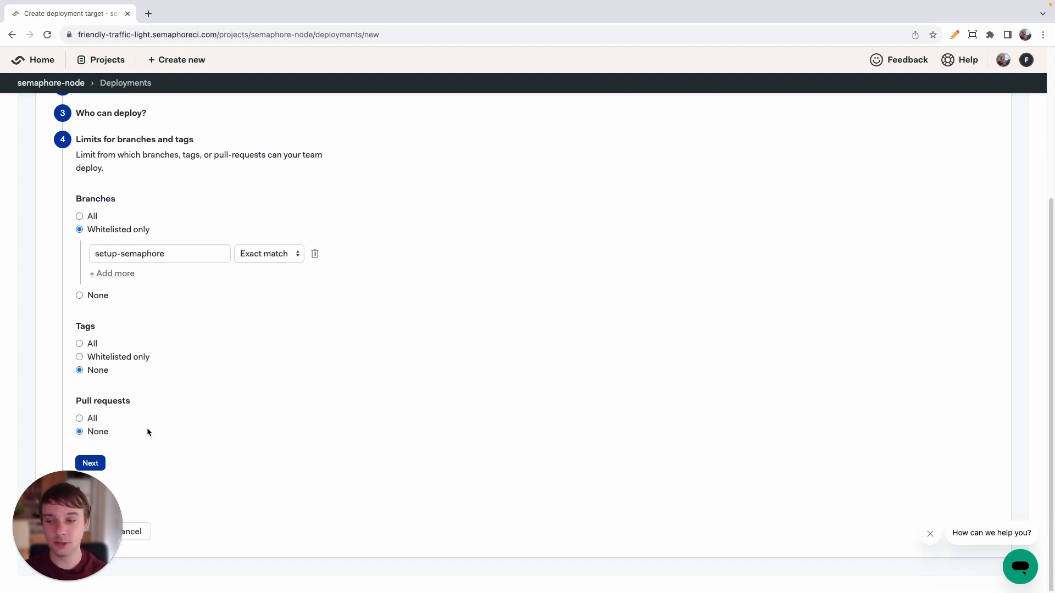
pyautogui.click(78, 463)
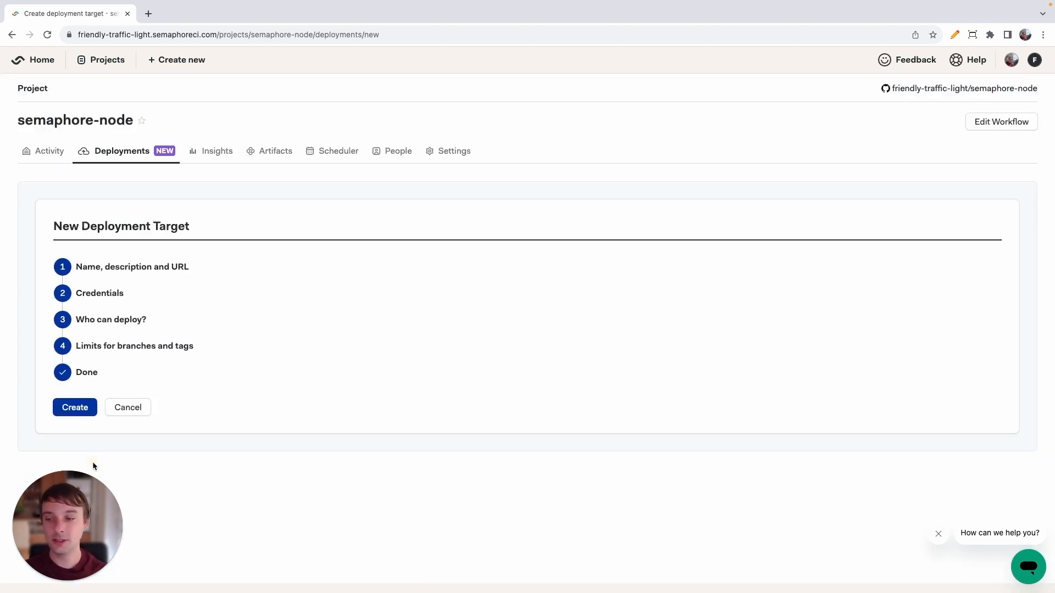
pyautogui.click(76, 408)
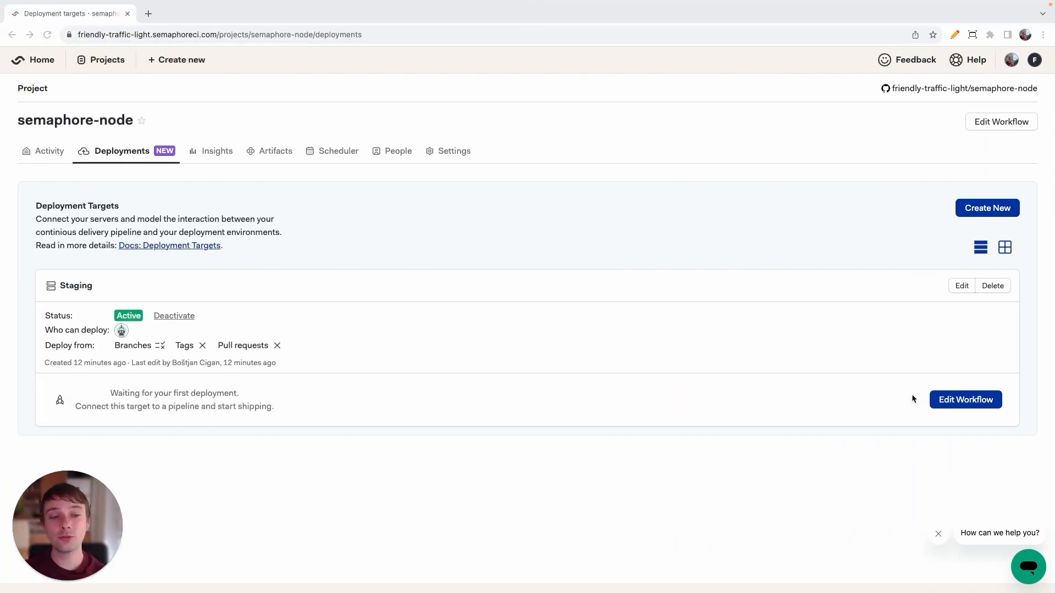
# Edit the workflow on the setup-semaphore branch and link the Staging deployment promotion to the Staging target.
pyautogui.click(960, 400)
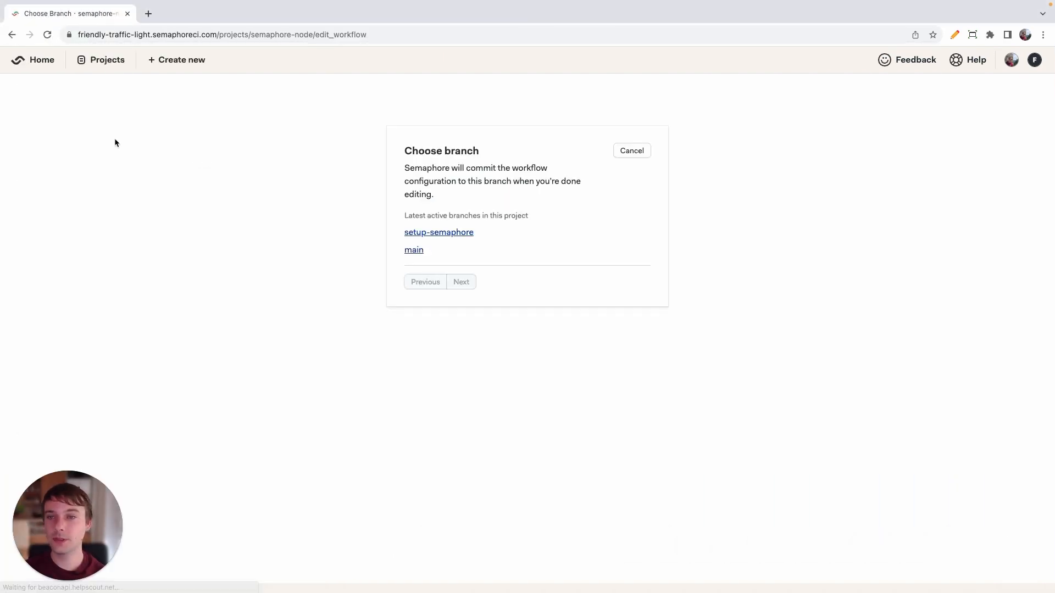
pyautogui.click(438, 233)
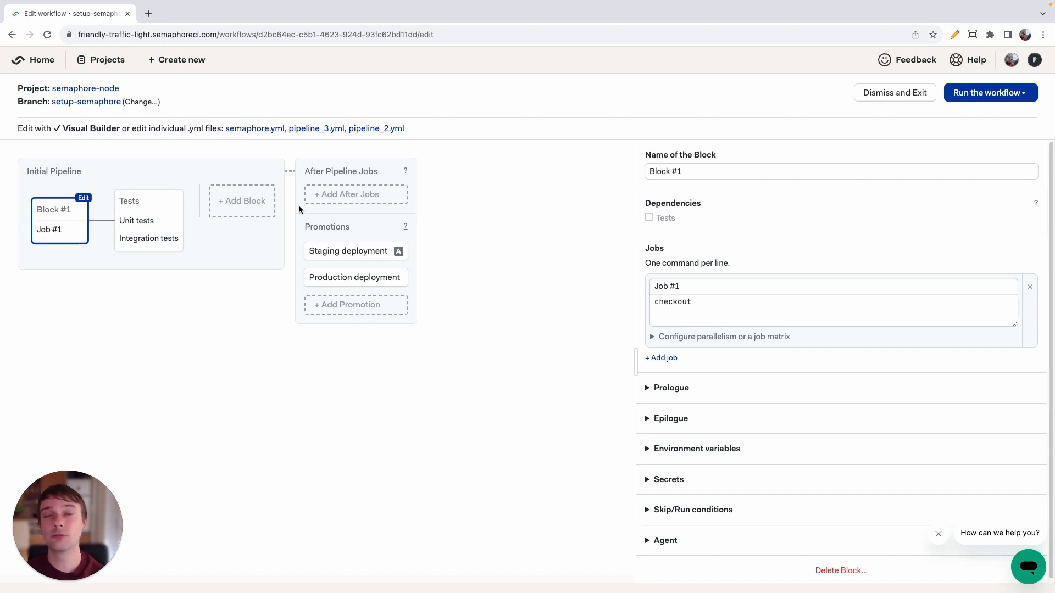
pyautogui.click(344, 253)
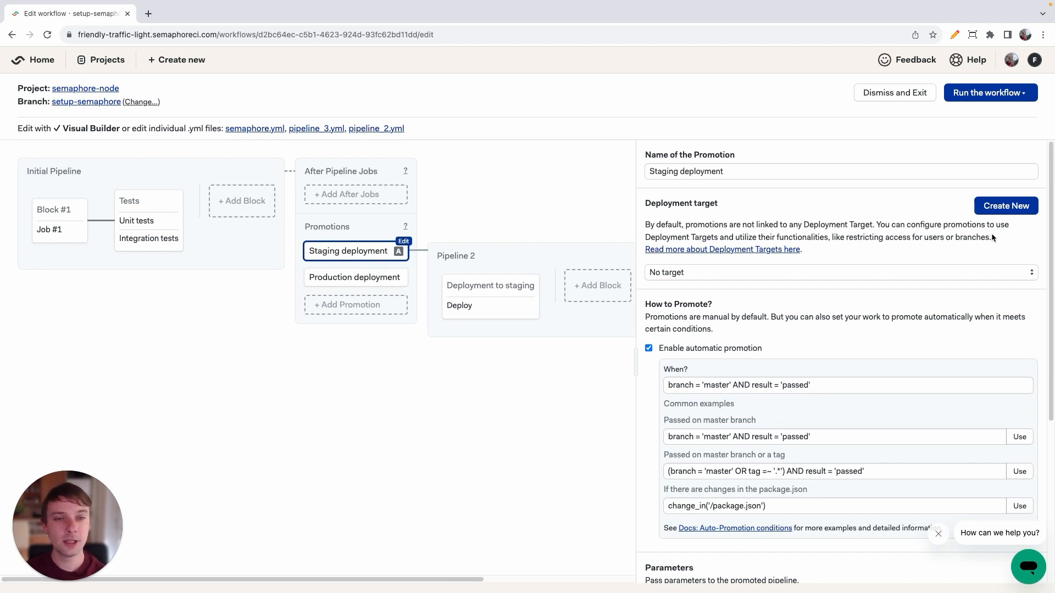
pyautogui.moveTo(902, 238); pyautogui.dragTo(829, 233)
pyautogui.click(829, 233)
pyautogui.scroll(5, 921, 233)
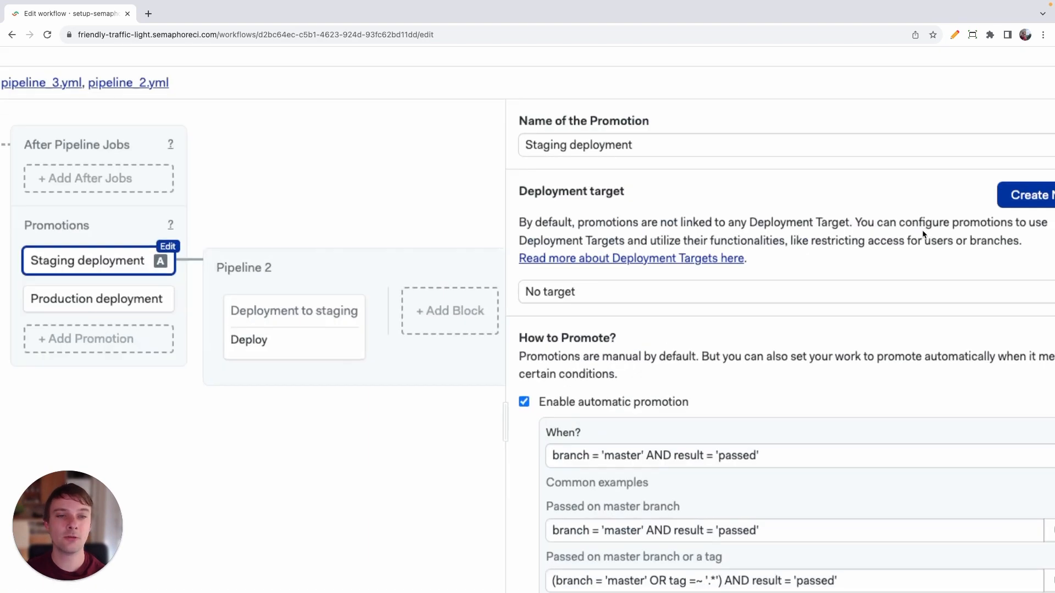
pyautogui.click(497, 312)
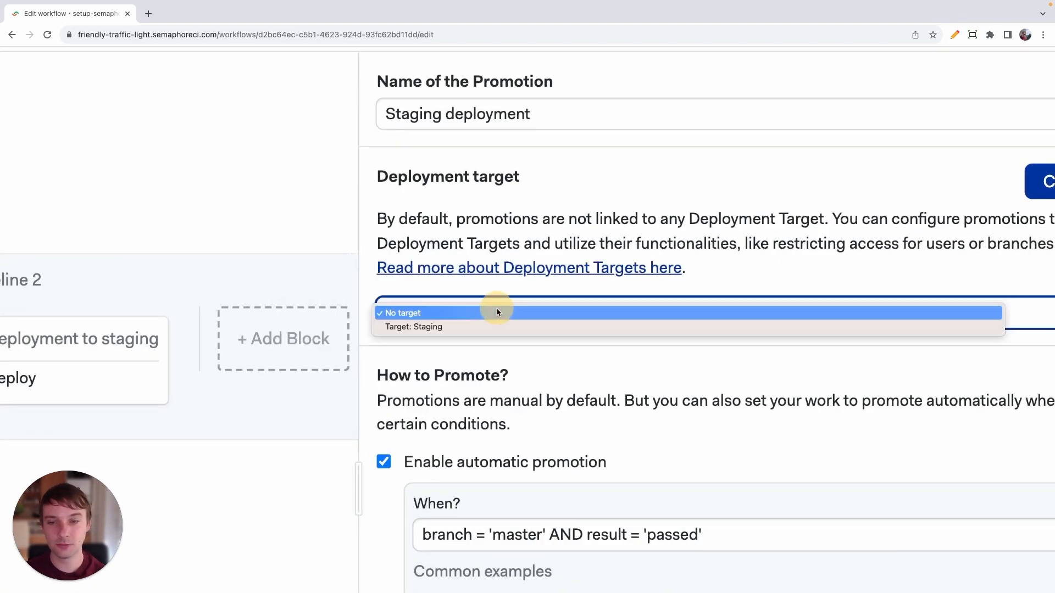
pyautogui.click(443, 327)
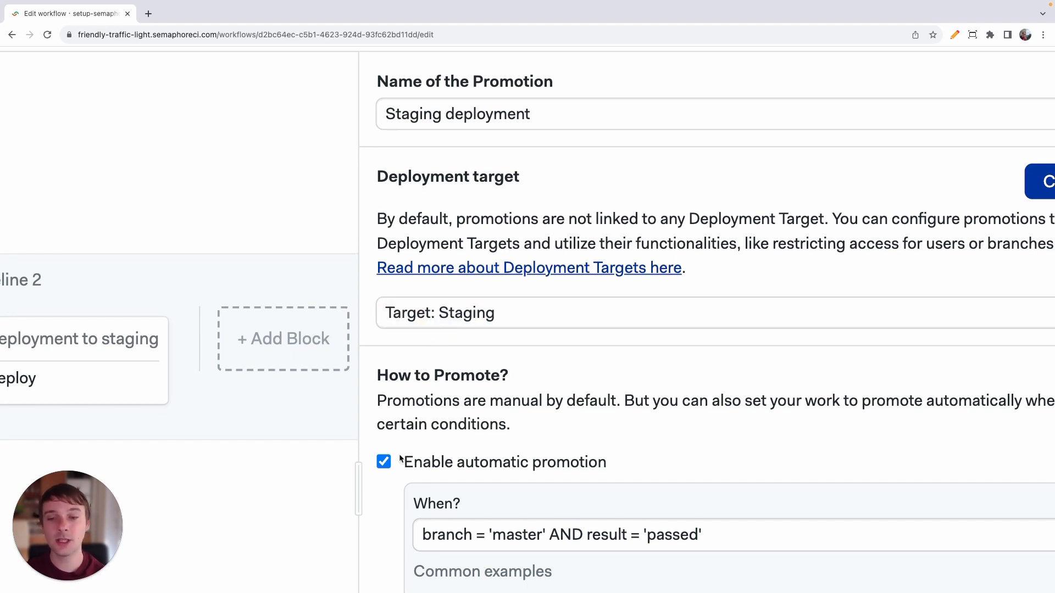
# Disable automatic promotion for the Staging deployment, then commit the configuration to setup-semaphore and run the workflow.
pyautogui.click(383, 462)
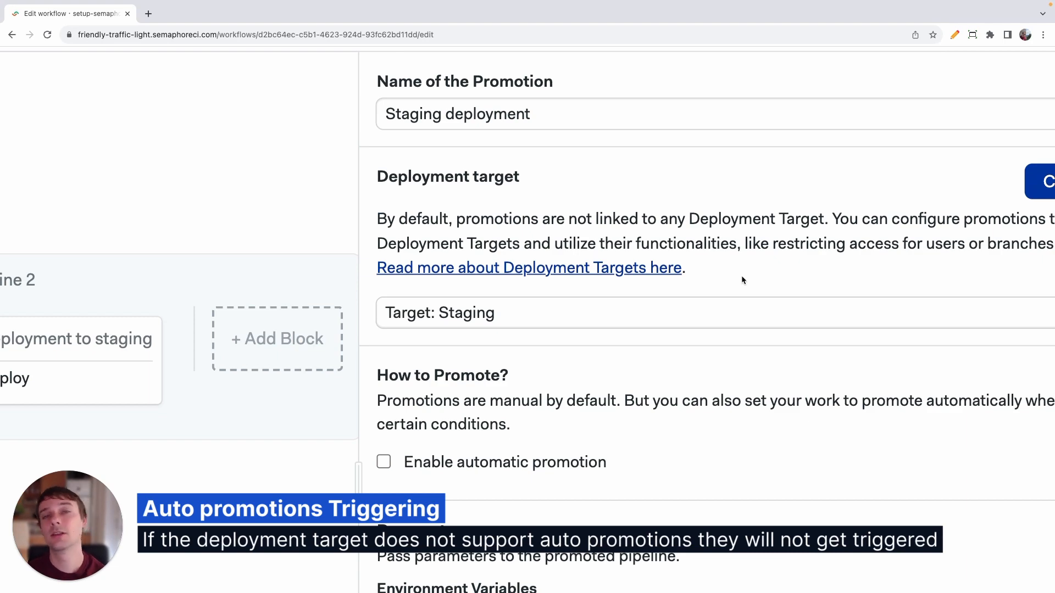
pyautogui.hotkey('ctrl', '-')
pyautogui.hotkey('ctrl', '-')
pyautogui.hotkey('ctrl', '-')
pyautogui.hotkey('ctrl', '-')
pyautogui.hotkey('ctrl', '-')
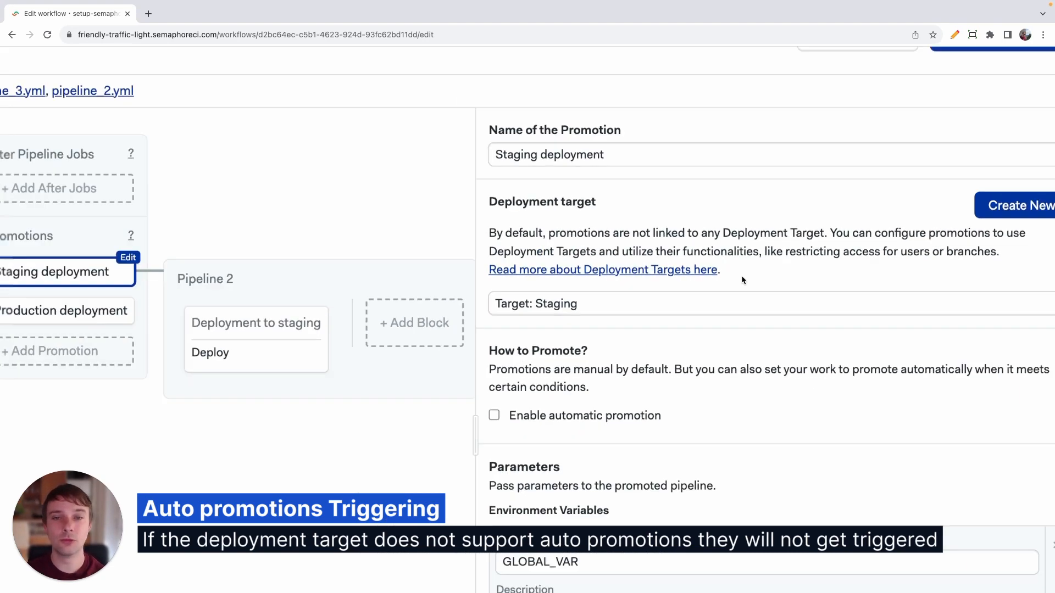
pyautogui.click(997, 91)
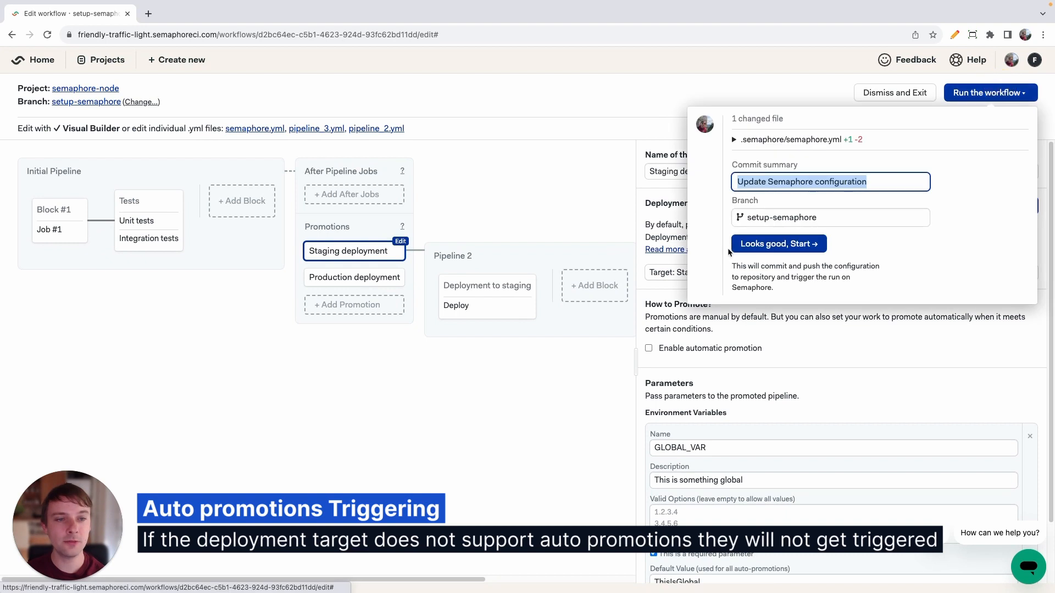
pyautogui.click(752, 243)
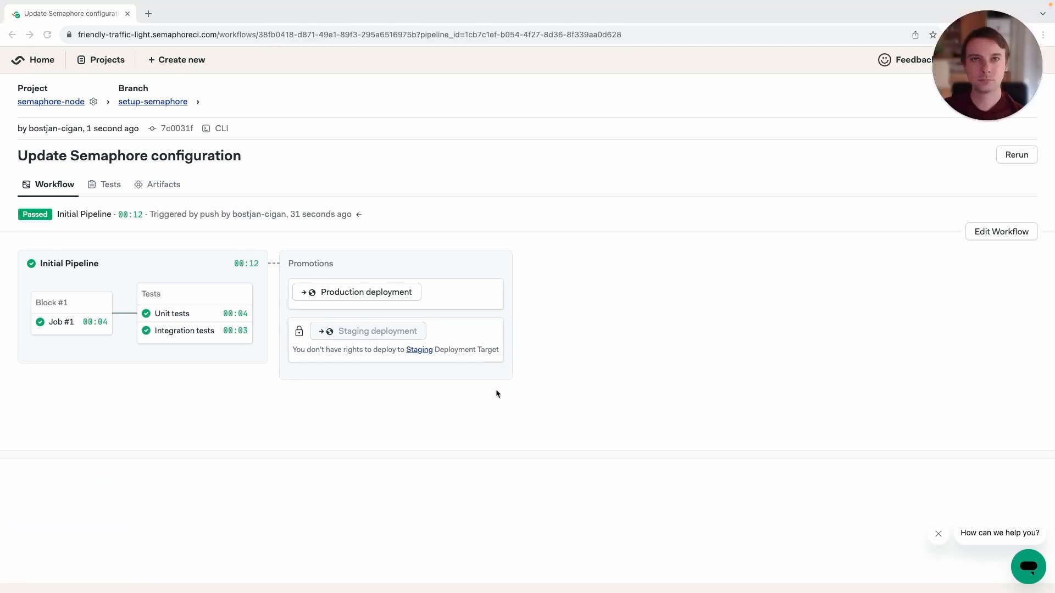
# Edit the Staging deployment target to add the second team member to the people allowed to deploy, and save it.
pyautogui.click(424, 351)
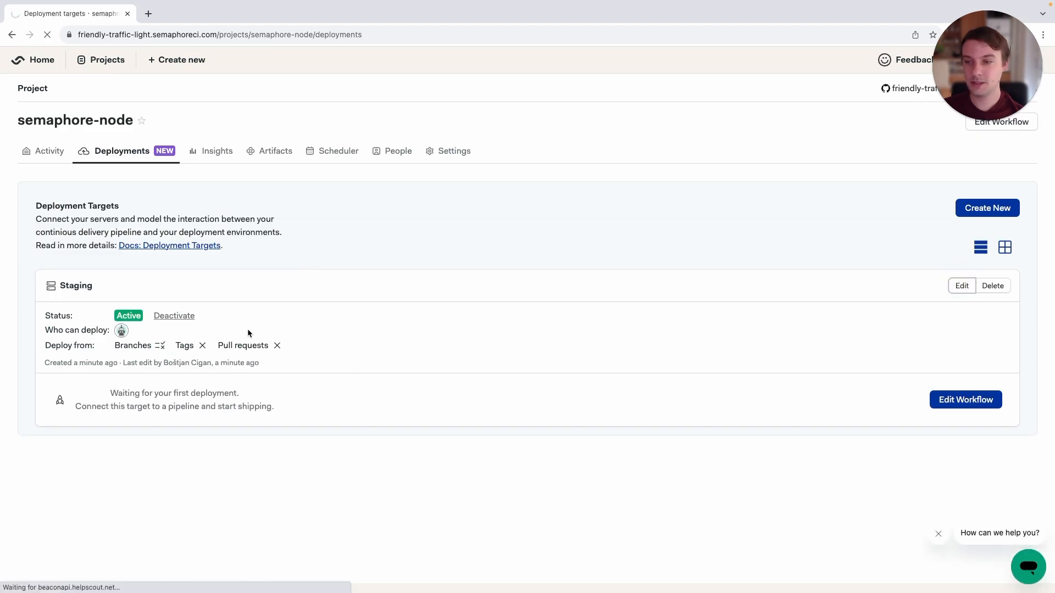
pyautogui.scroll(-10, 208, 315)
pyautogui.scroll(-1, 207, 316)
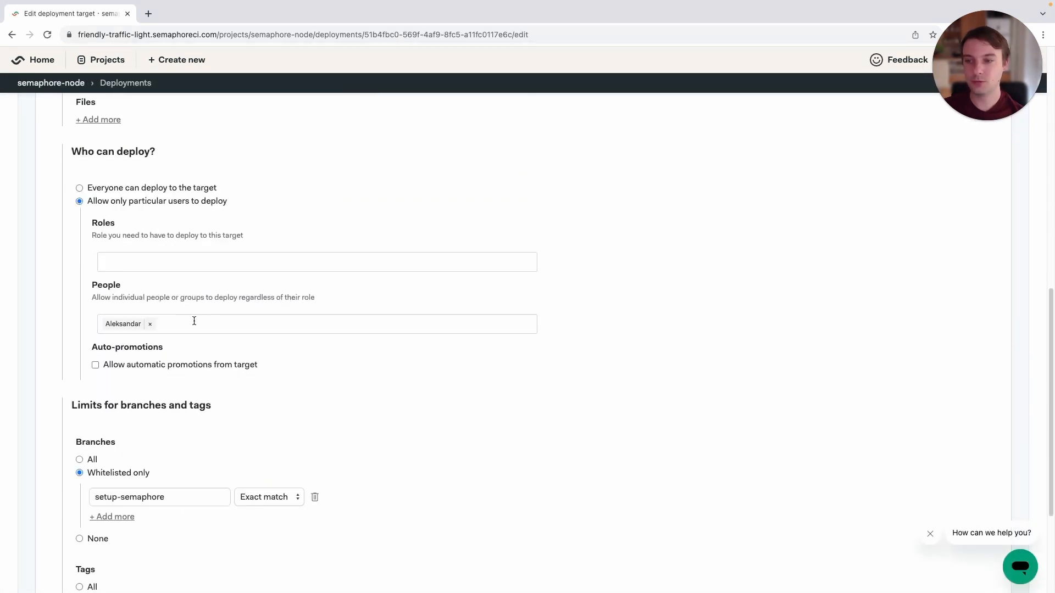
pyautogui.click(193, 323)
pyautogui.write('b')
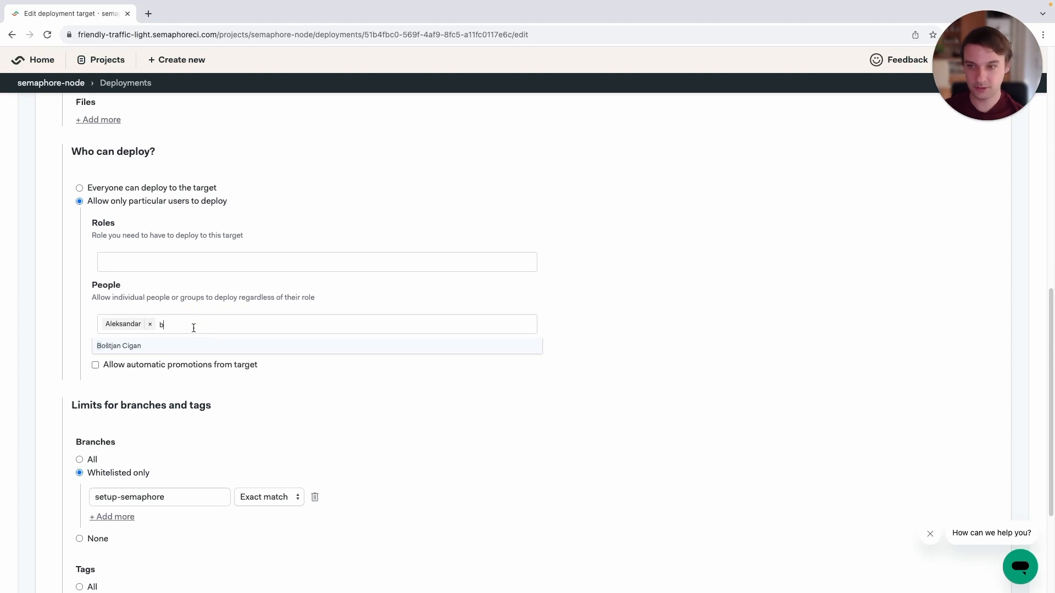
pyautogui.click(180, 347)
pyautogui.click(88, 559)
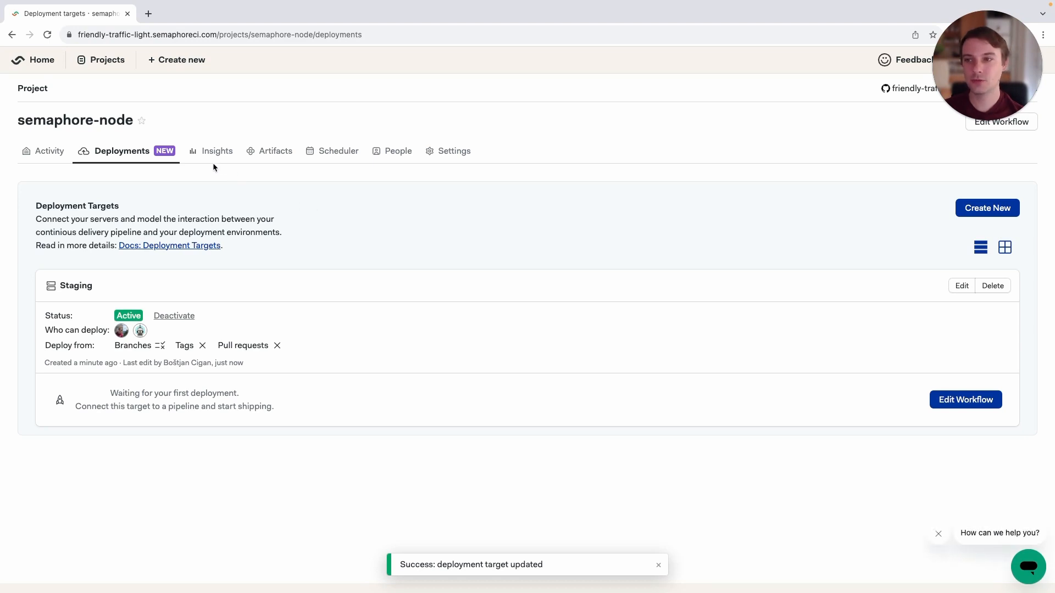
# Open the latest workflow run on the setup-semaphore branch and start its Staging deployment promotion.
pyautogui.click(59, 149)
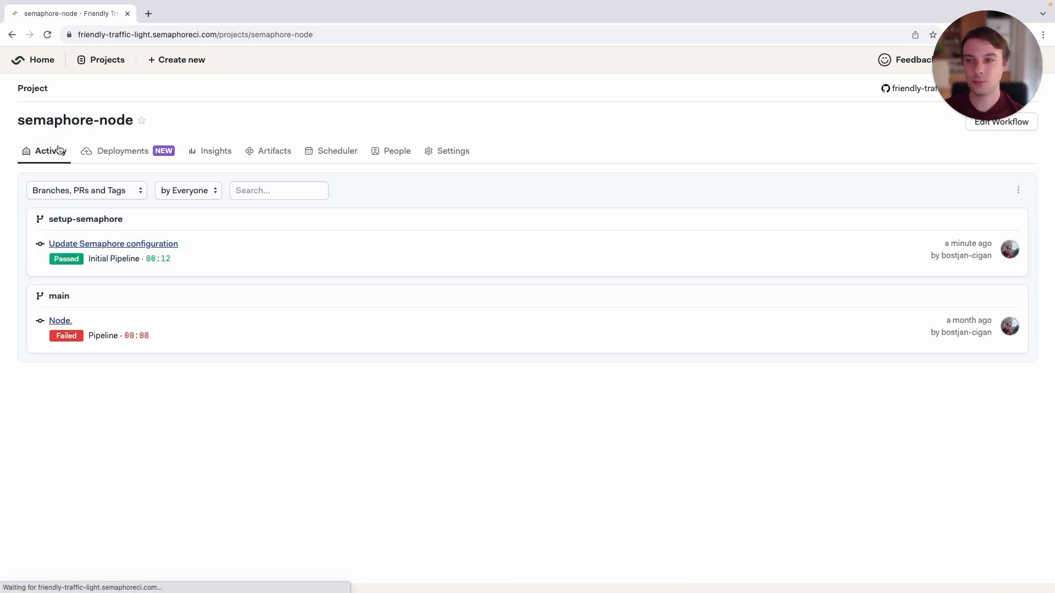
pyautogui.click(155, 245)
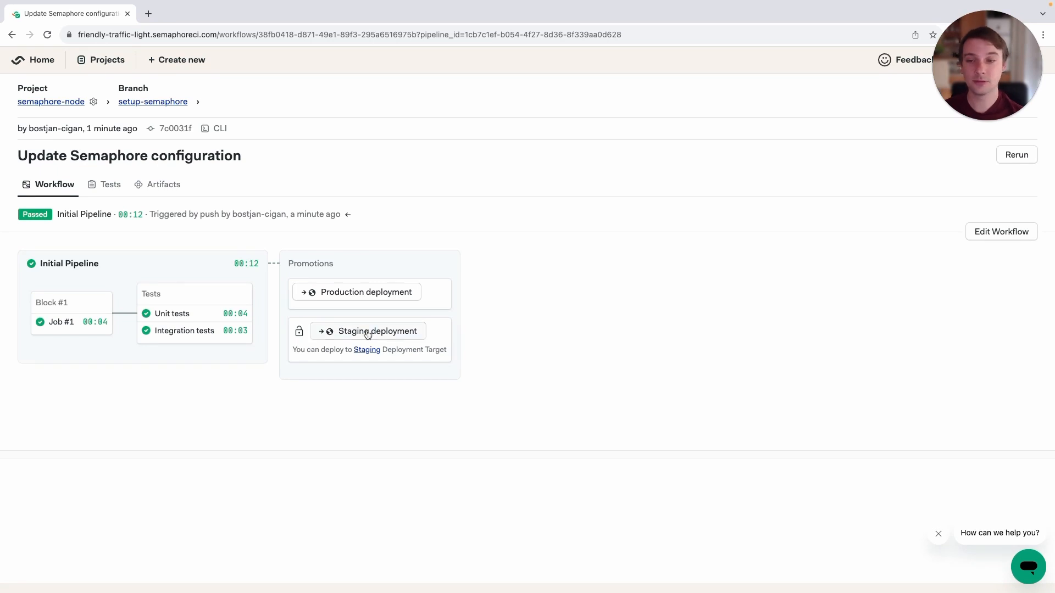
pyautogui.click(369, 334)
pyautogui.click(362, 408)
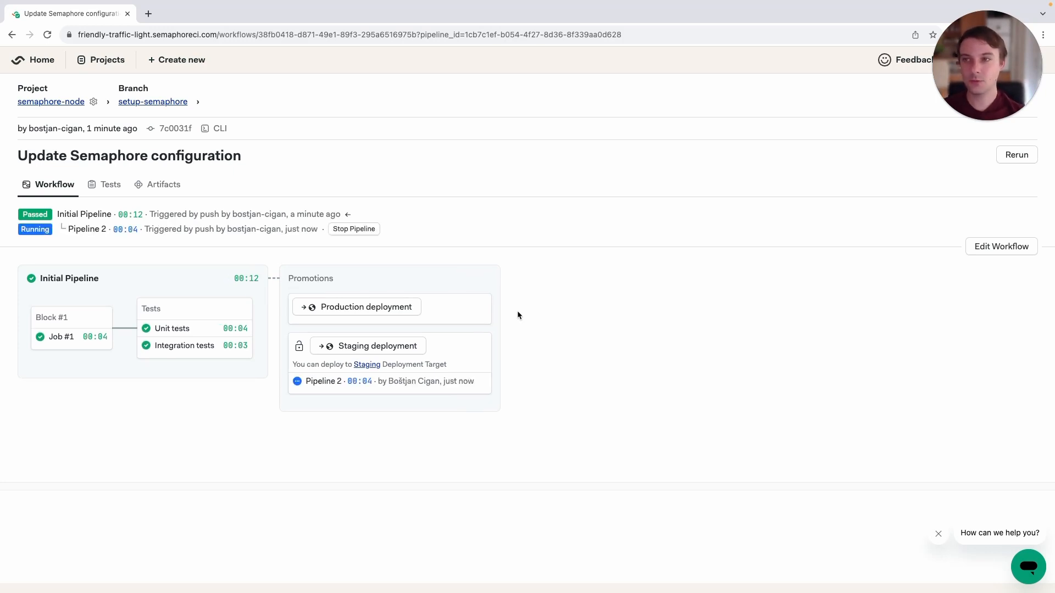
# Return to the semaphore-node project's deployment targets and check the last deployment of the Staging target.
pyautogui.click(112, 60)
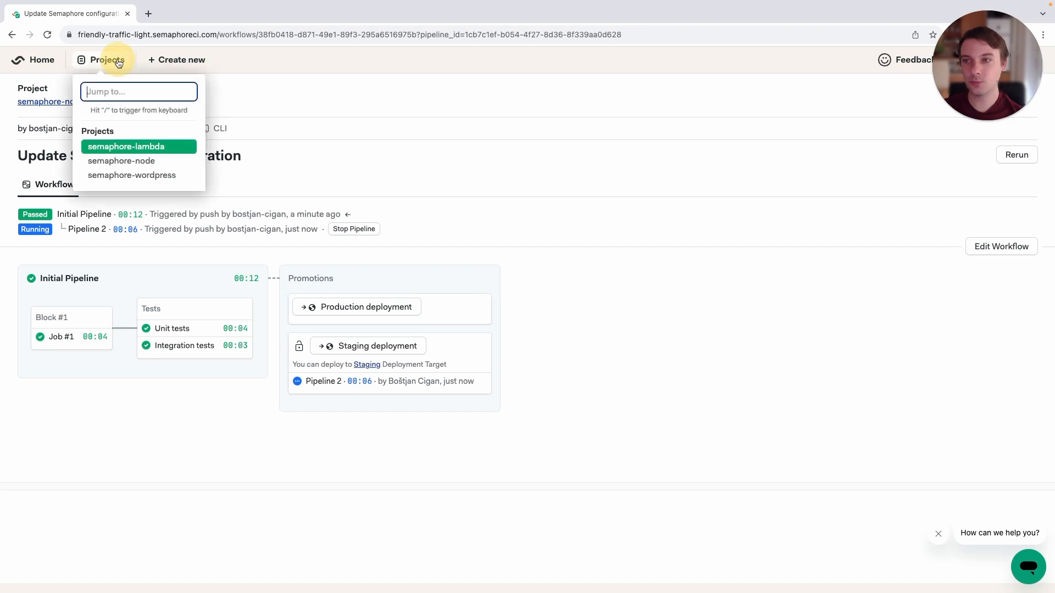
pyautogui.click(125, 160)
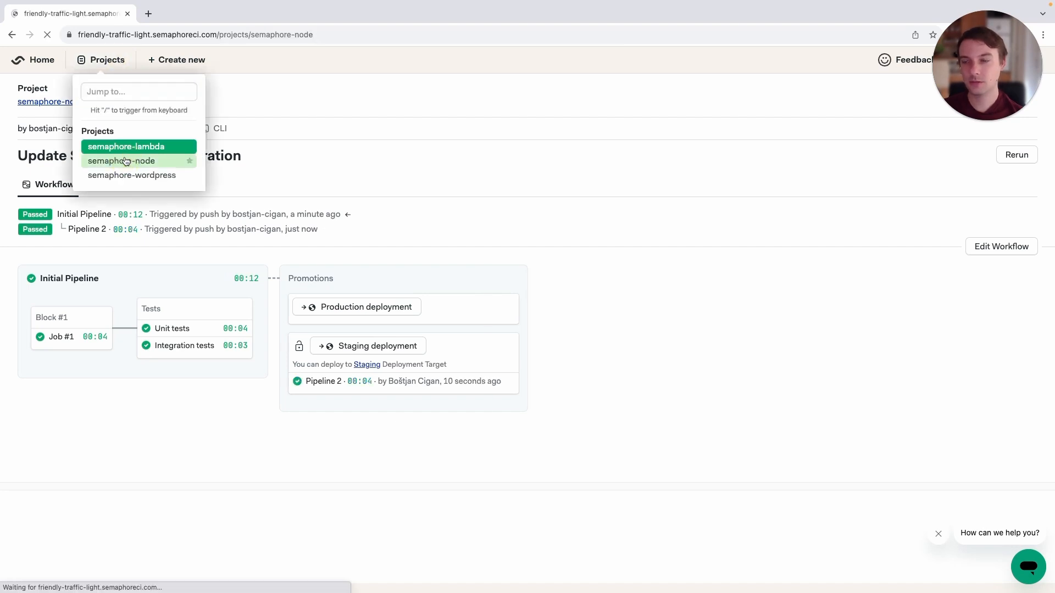
pyautogui.click(125, 150)
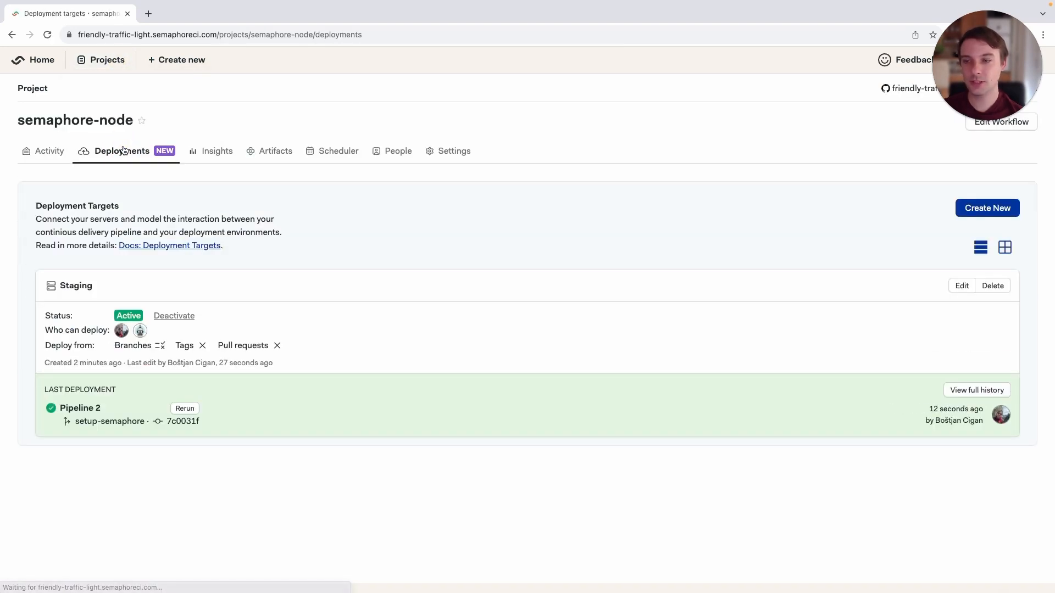